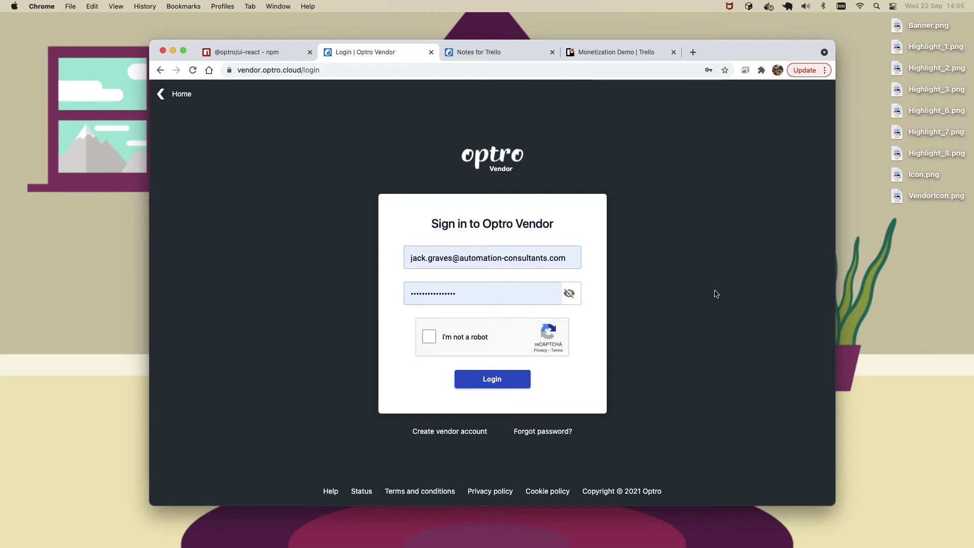
- Sign in to the vendor account and review the Getting started checklist on its overview page
{"action": "left_click", "coordinate": [457, 432]}
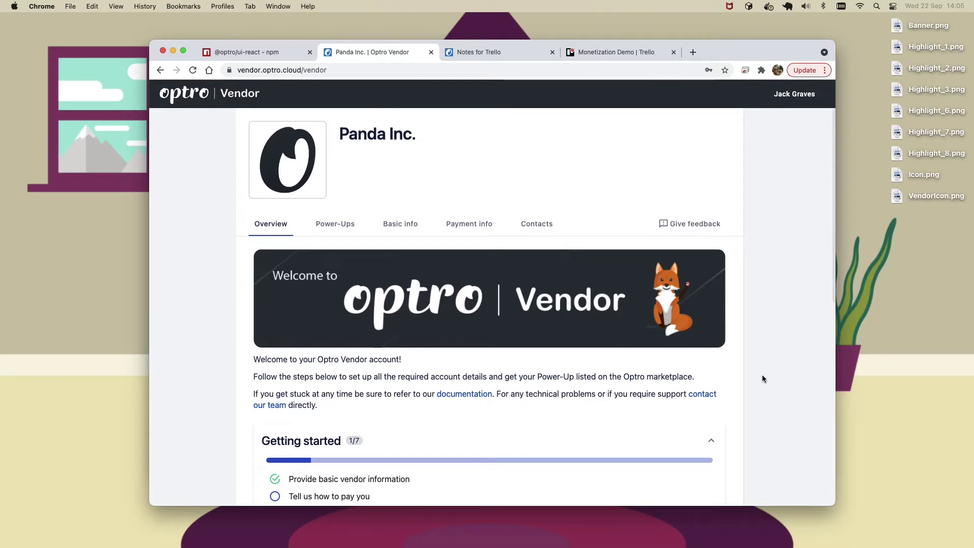
{"action": "scroll", "coordinate": [763, 375], "scroll_direction": "down", "scroll_amount": 1}
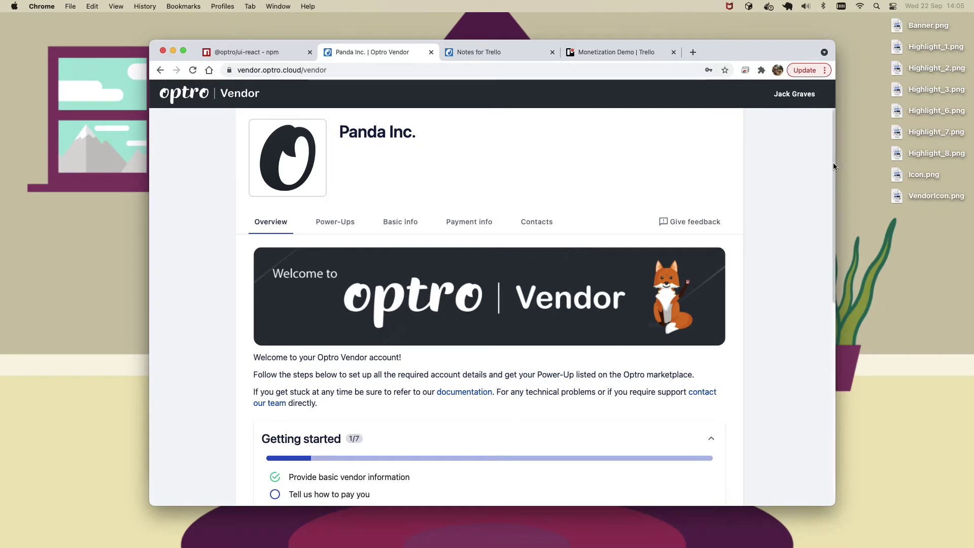
{"action": "left_click_drag", "start_coordinate": [834, 163], "coordinate": [832, 216]}
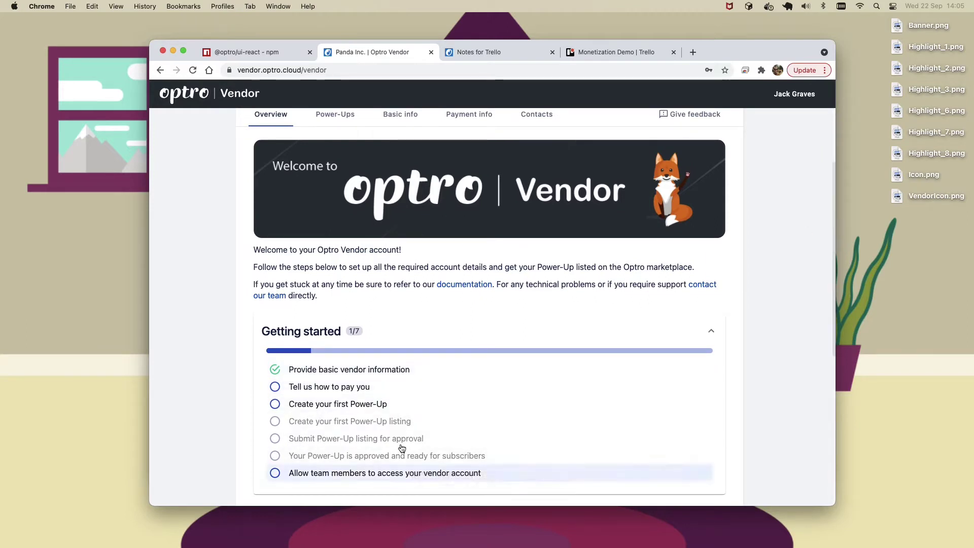
{"action": "scroll", "coordinate": [832, 223], "scroll_direction": "up", "scroll_amount": 3}
{"action": "left_click_drag", "start_coordinate": [831, 221], "coordinate": [823, 193]}
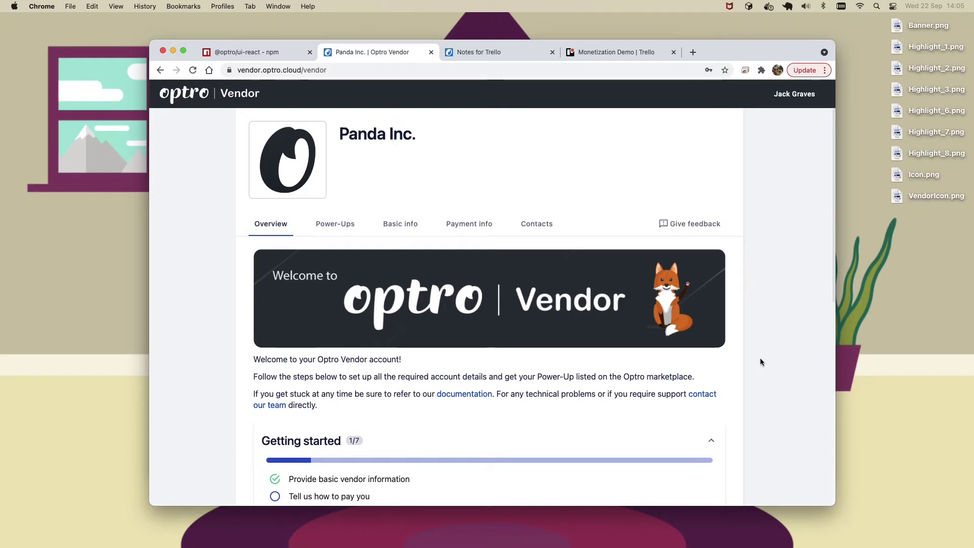
- Choose to integrate an existing Power-Up into Optro for the vendor account
{"action": "left_click", "coordinate": [335, 225]}
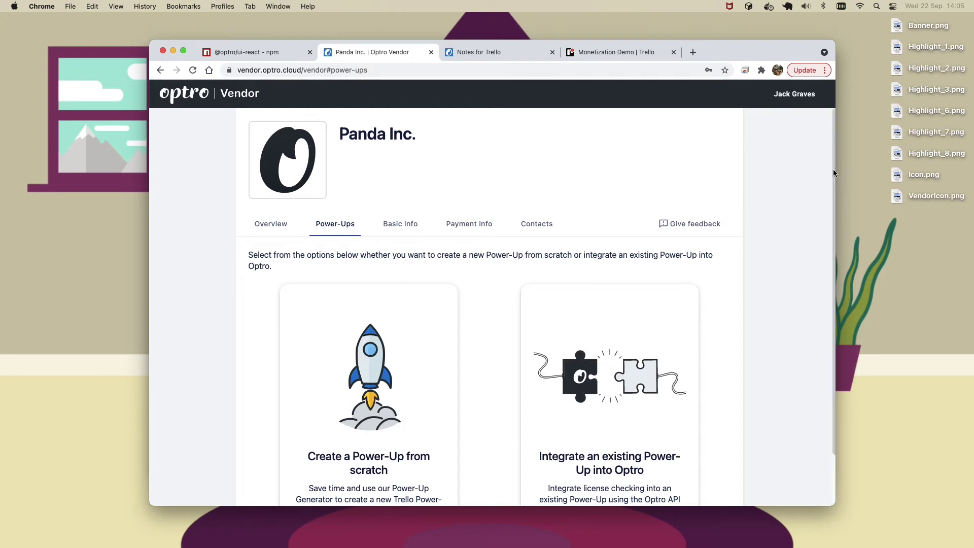
{"action": "scroll", "coordinate": [830, 178], "scroll_direction": "down", "scroll_amount": 2}
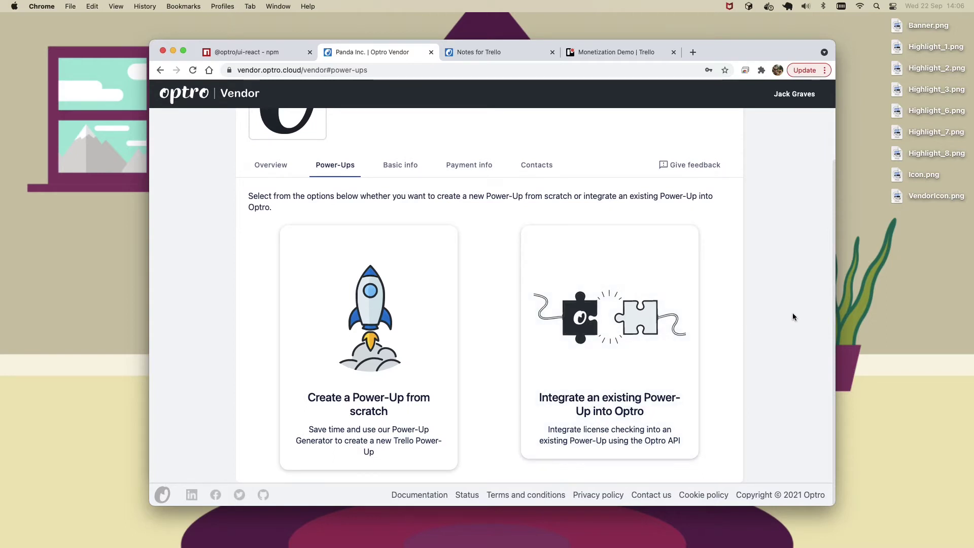
{"action": "left_click", "coordinate": [616, 356]}
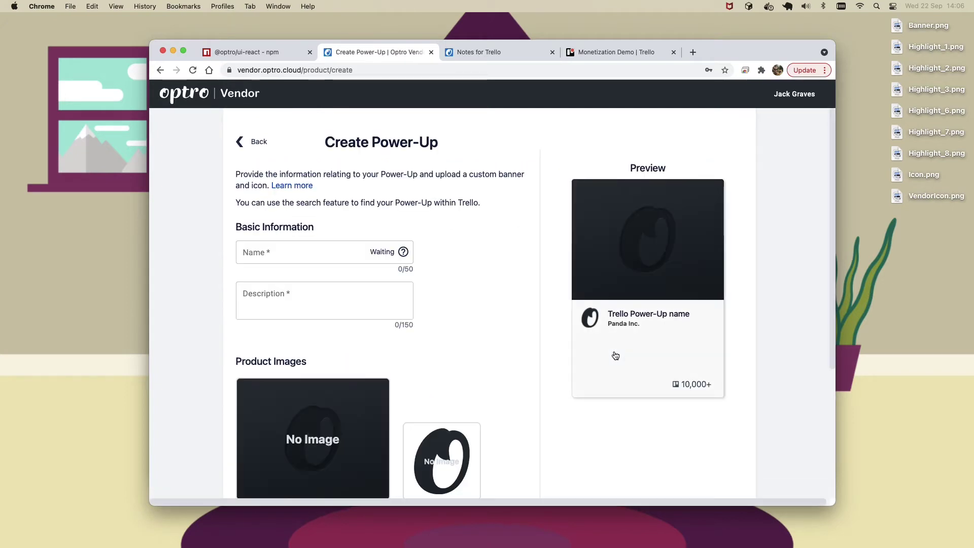
- Name the Power-Up "Notes for Trello" and describe it as "The best way to take notes in Trello!"
{"action": "left_click", "coordinate": [310, 248]}
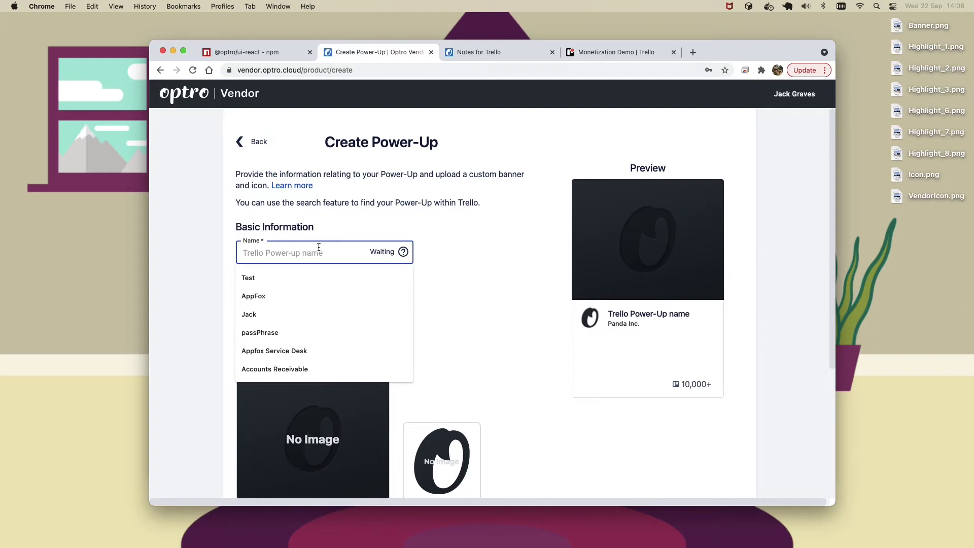
{"action": "type", "text": "Notes for "}
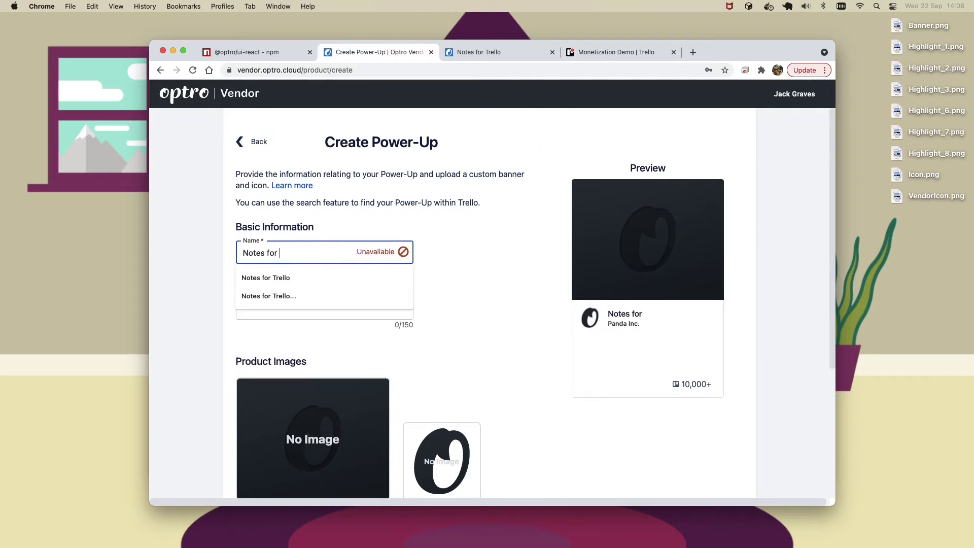
{"action": "type", "text": "Trello"}
{"action": "key", "text": "Tab"}
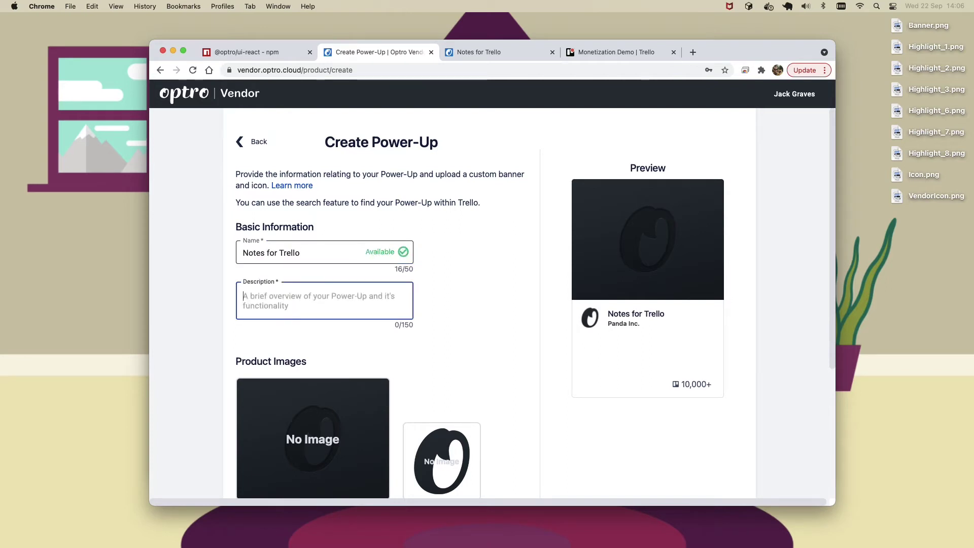
{"action": "type", "text": "The b"}
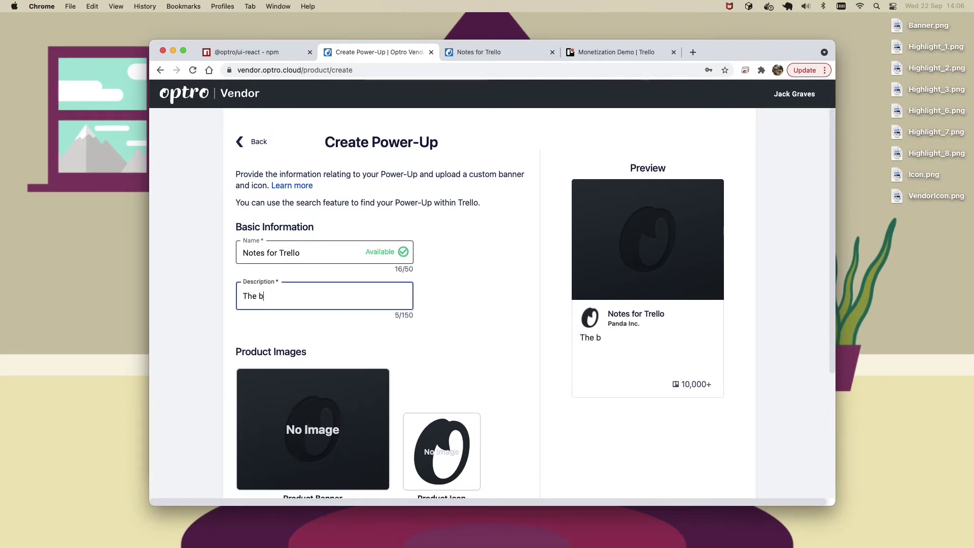
{"action": "type", "text": "est way to ta"}
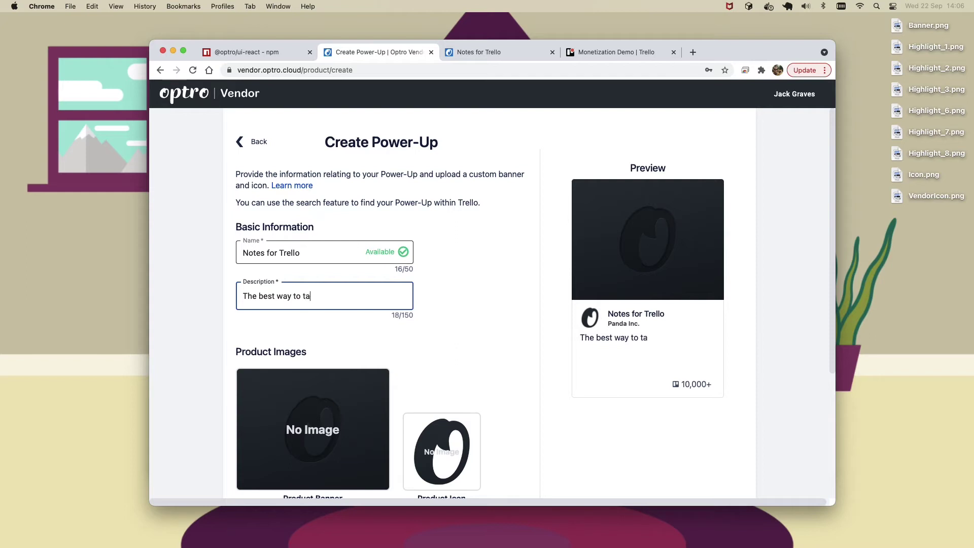
{"action": "type", "text": "ke notes in Trello"}
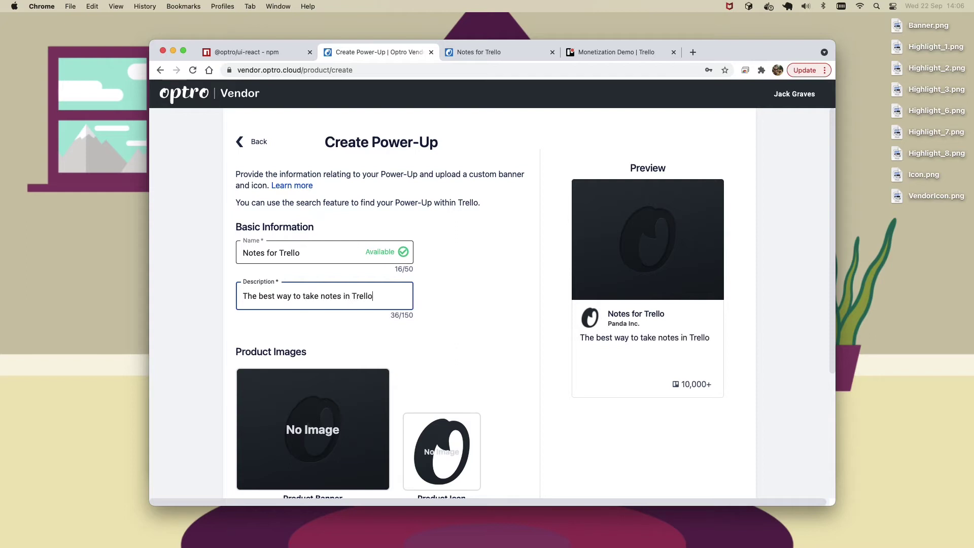
{"action": "type", "text": "!"}
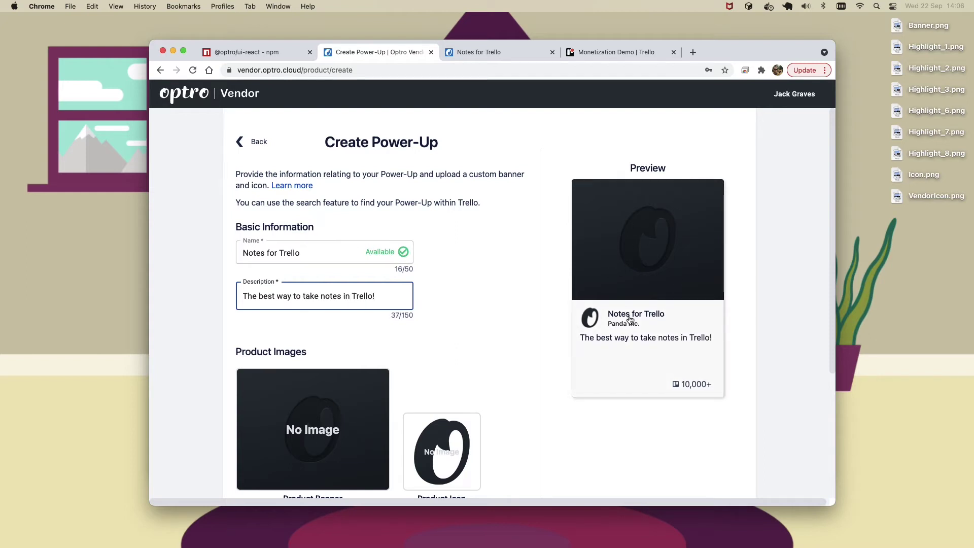
- Upload Banner.png from the desktop as the product banner, keeping the full crop and the image name Banner
{"action": "scroll", "coordinate": [831, 223], "scroll_direction": "down", "scroll_amount": 2}
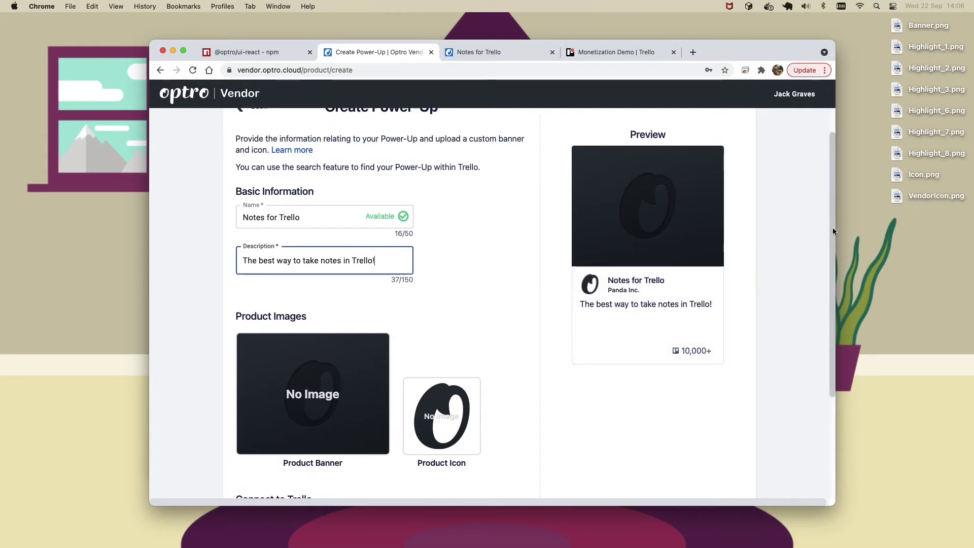
{"action": "left_click_drag", "start_coordinate": [833, 228], "coordinate": [820, 295]}
{"action": "mouse_move", "coordinate": [274, 235]}
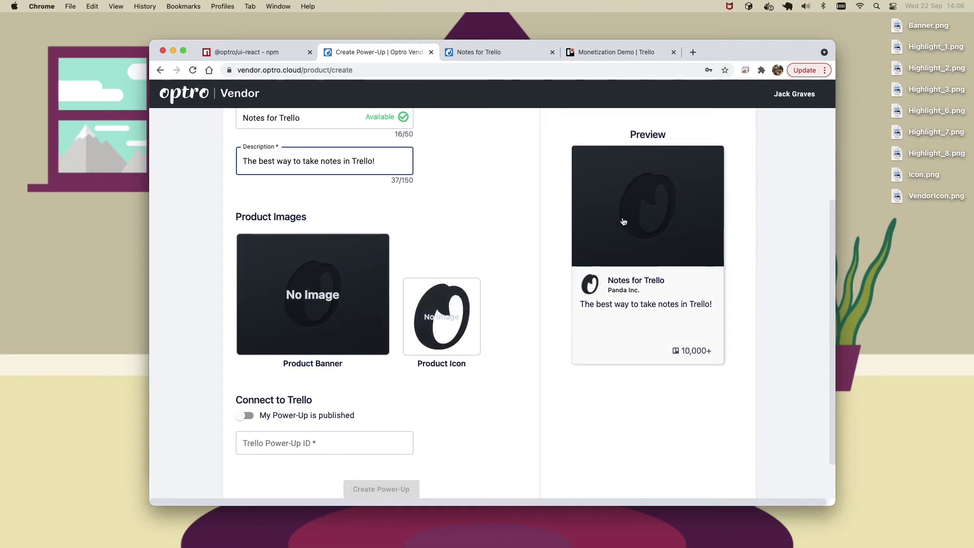
{"action": "left_click", "coordinate": [320, 297]}
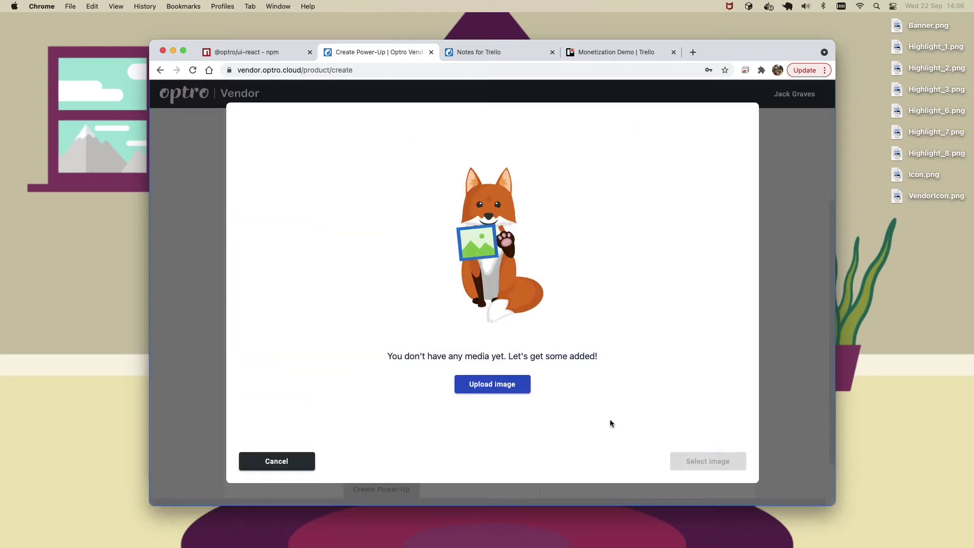
{"action": "left_click", "coordinate": [491, 385]}
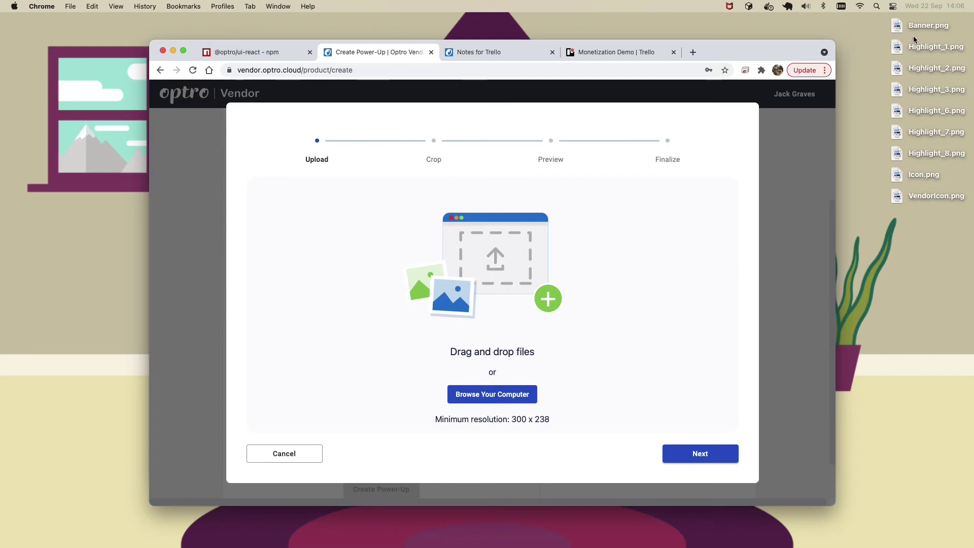
{"action": "left_click_drag", "start_coordinate": [919, 28], "coordinate": [480, 336]}
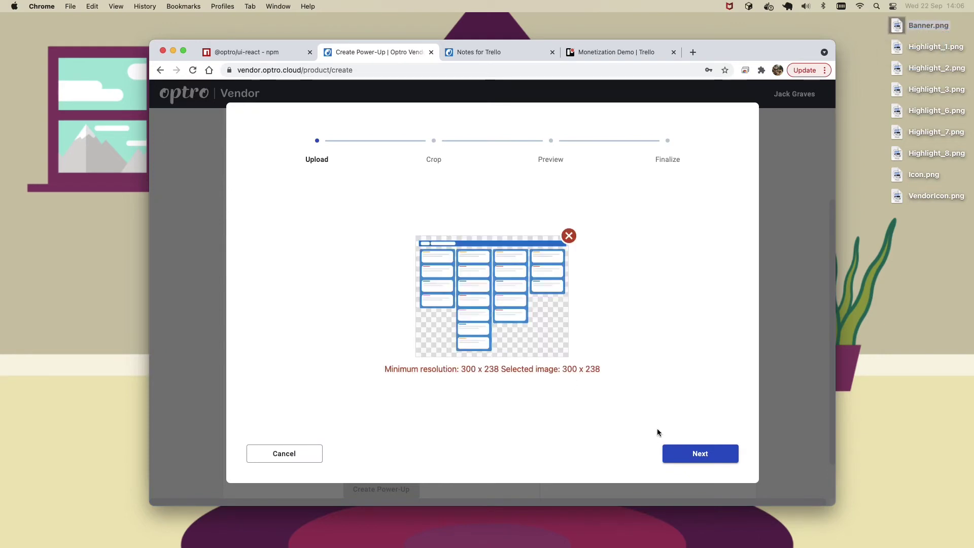
{"action": "left_click", "coordinate": [701, 455]}
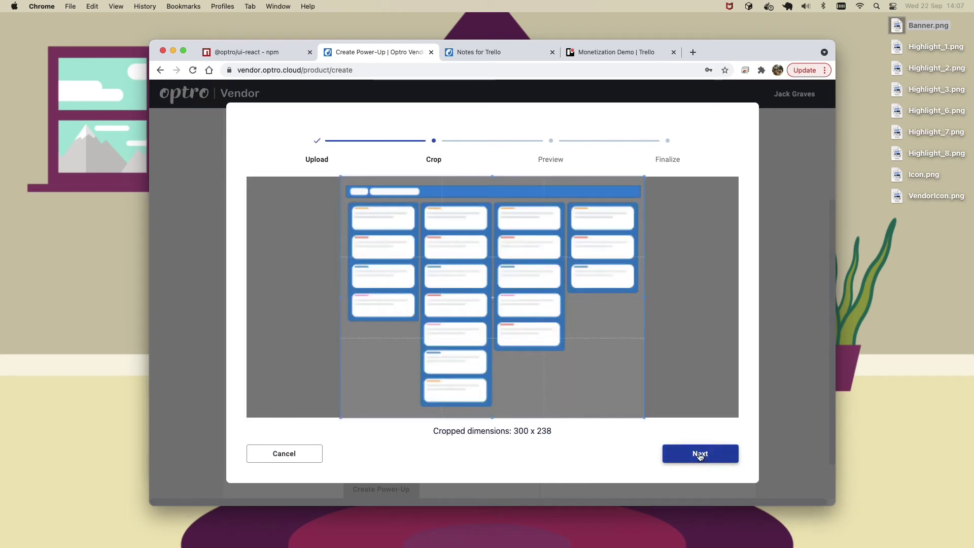
{"action": "left_click", "coordinate": [700, 454]}
{"action": "left_click", "coordinate": [701, 454]}
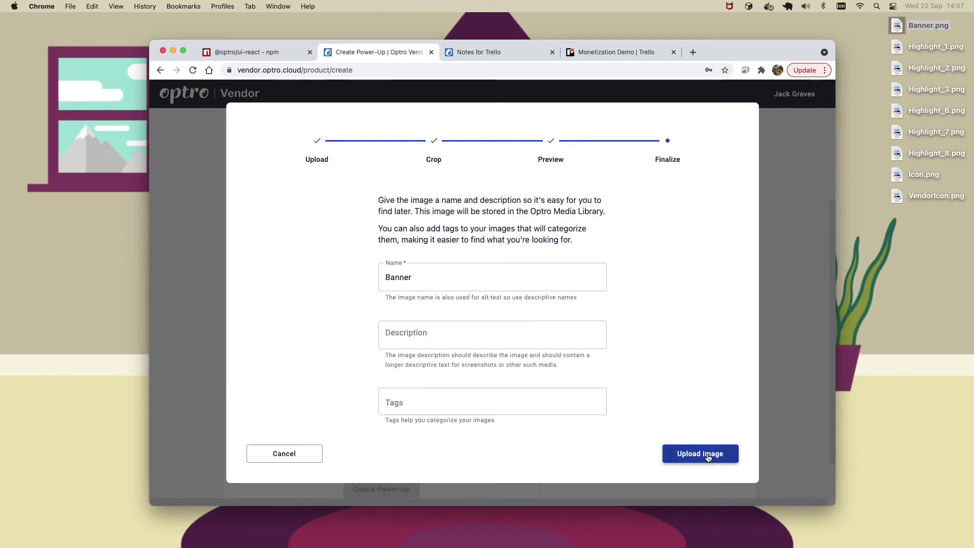
{"action": "left_click", "coordinate": [708, 455]}
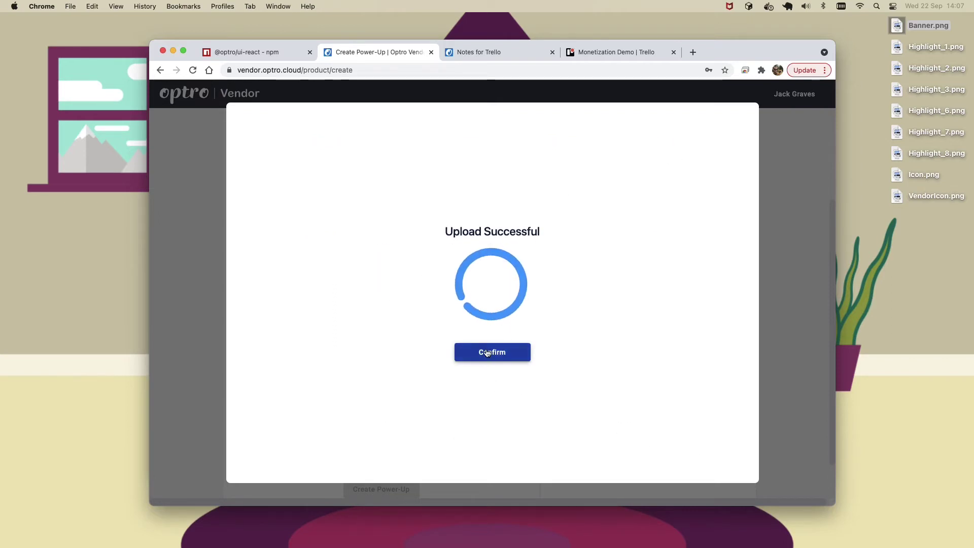
{"action": "left_click", "coordinate": [500, 352]}
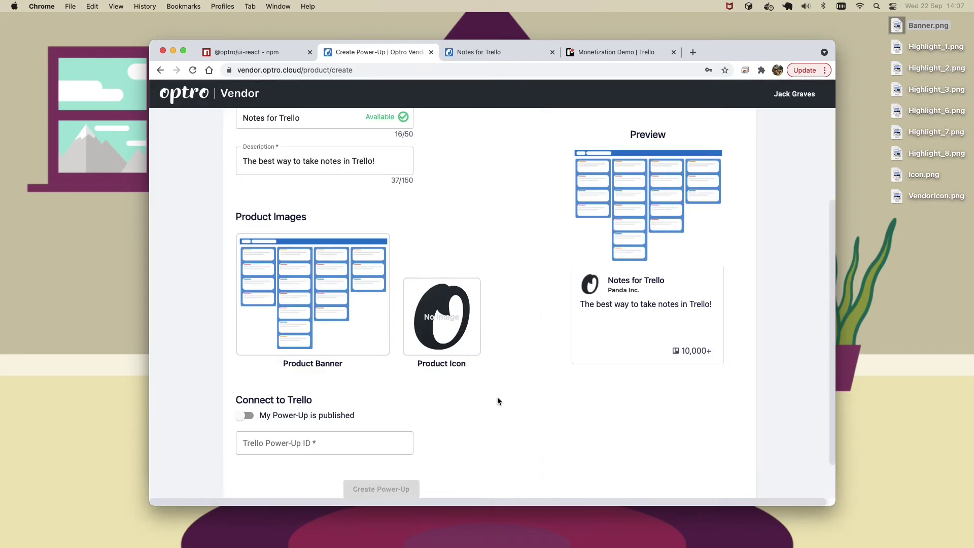
- Upload Icon.png from the desktop as the product icon, keeping the full crop and the image name Icon
{"action": "mouse_move", "coordinate": [443, 322]}
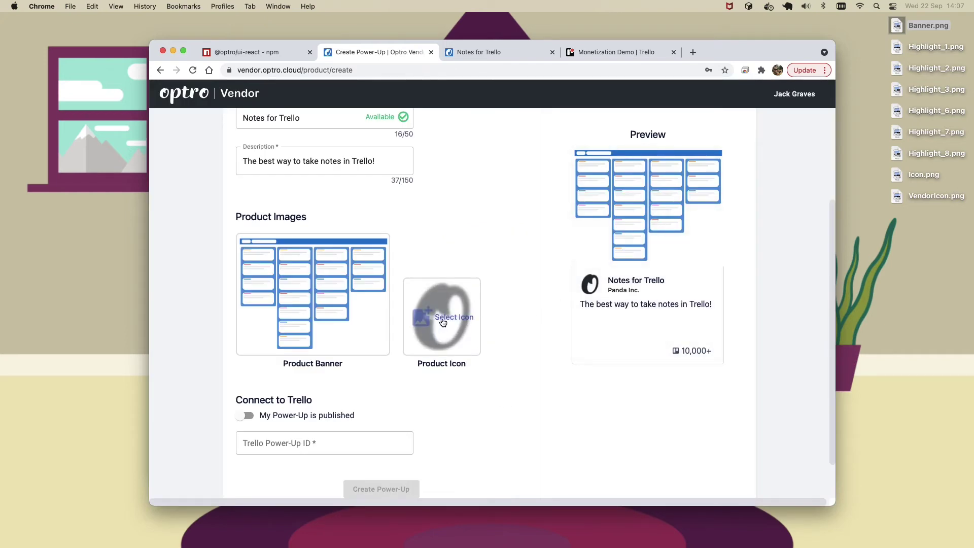
{"action": "left_click", "coordinate": [443, 319]}
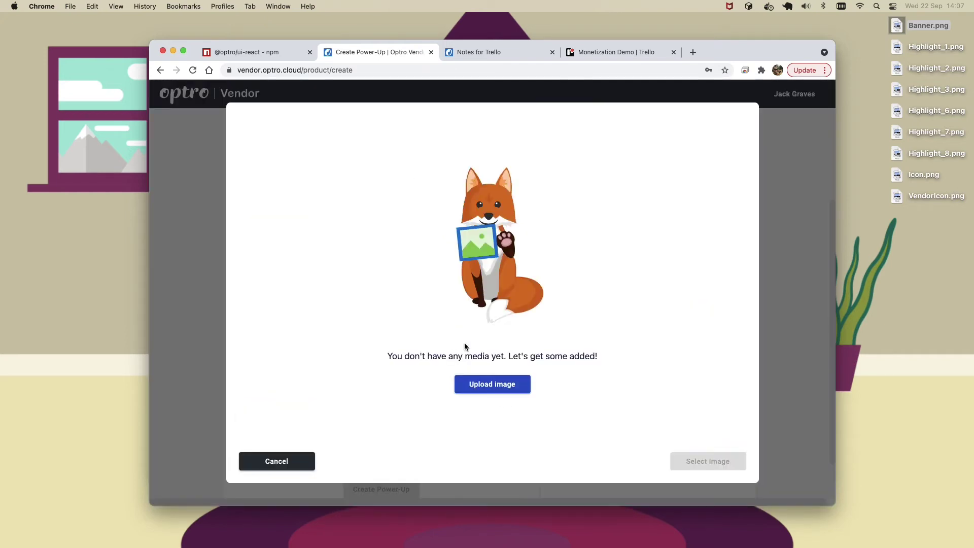
{"action": "left_click", "coordinate": [499, 385]}
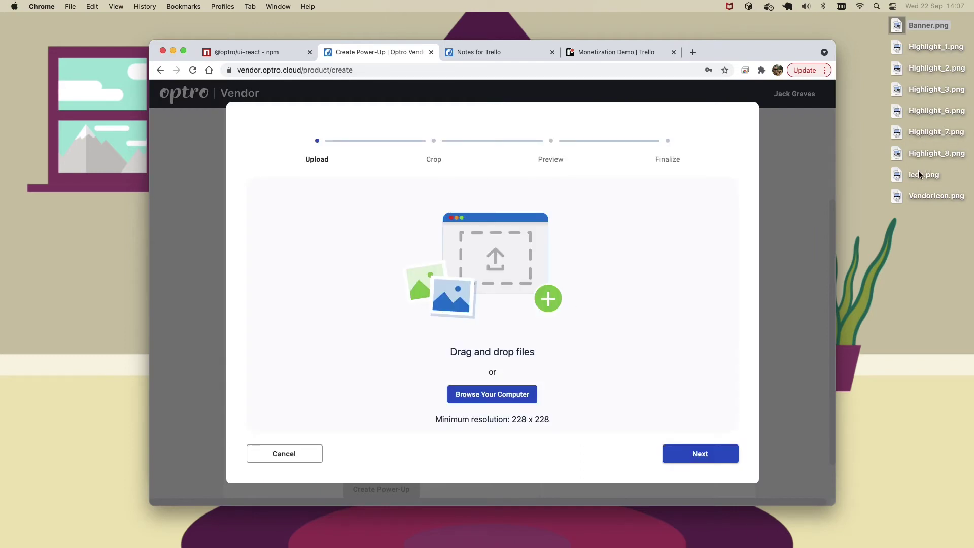
{"action": "mouse_move", "coordinate": [915, 177]}
{"action": "left_mouse_down"}
{"action": "mouse_move", "coordinate": [510, 219]}
{"action": "mouse_move", "coordinate": [502, 293]}
{"action": "left_mouse_up"}
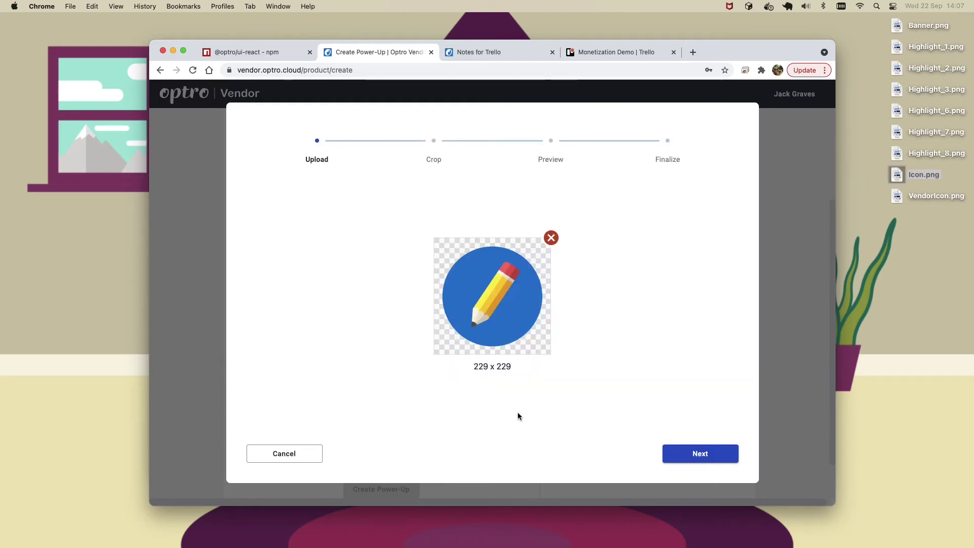
{"action": "left_click", "coordinate": [701, 454]}
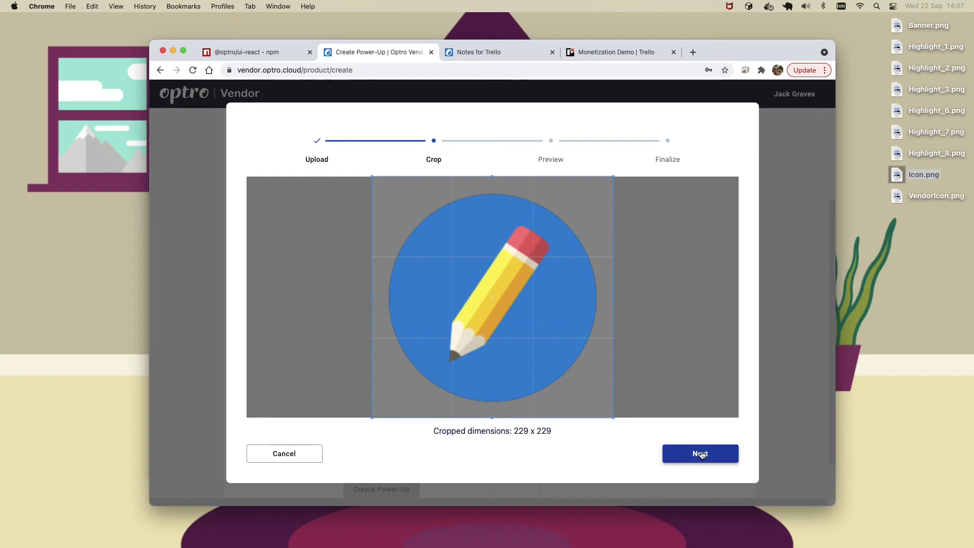
{"action": "left_click", "coordinate": [701, 454]}
{"action": "left_click", "coordinate": [702, 454]}
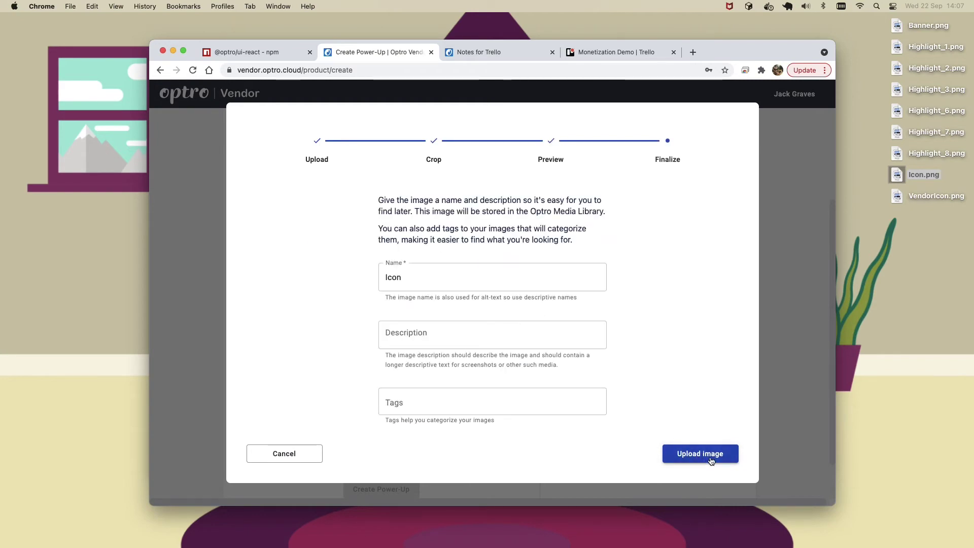
{"action": "left_click", "coordinate": [707, 453]}
{"action": "left_click", "coordinate": [495, 353]}
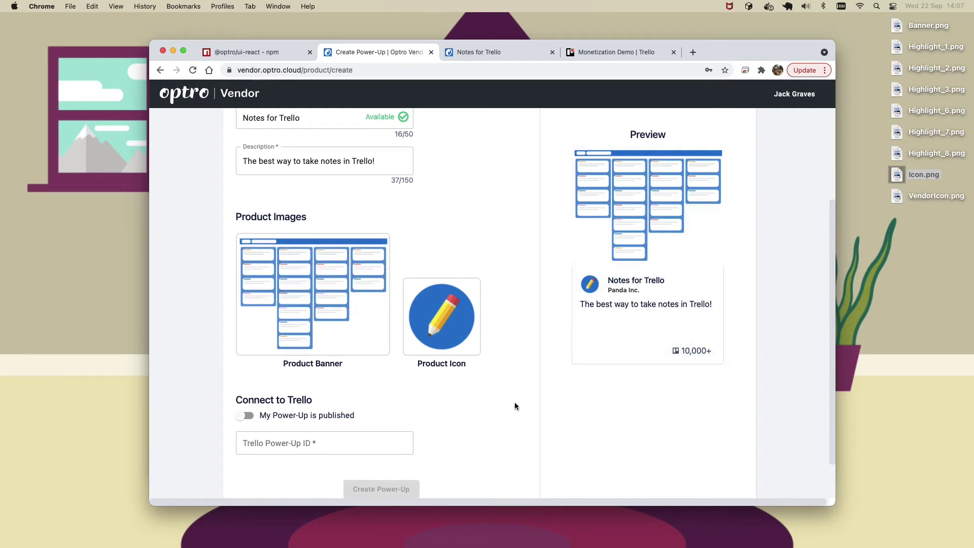
- Examine the list of Trello Power-Ups offered for a published Power-Up, and leave the published option off
{"action": "scroll", "coordinate": [461, 382], "scroll_direction": "up", "scroll_amount": 3}
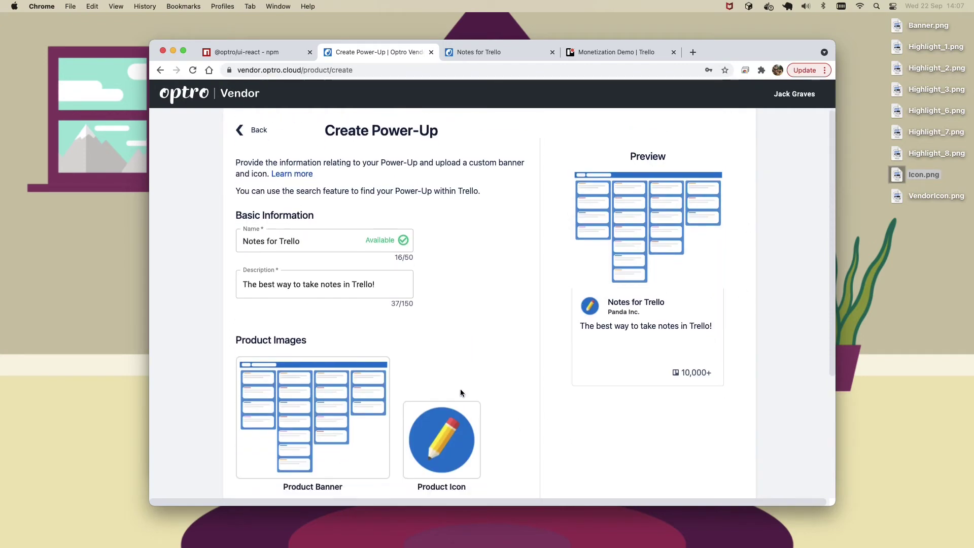
{"action": "scroll", "coordinate": [461, 389], "scroll_direction": "down", "scroll_amount": 5}
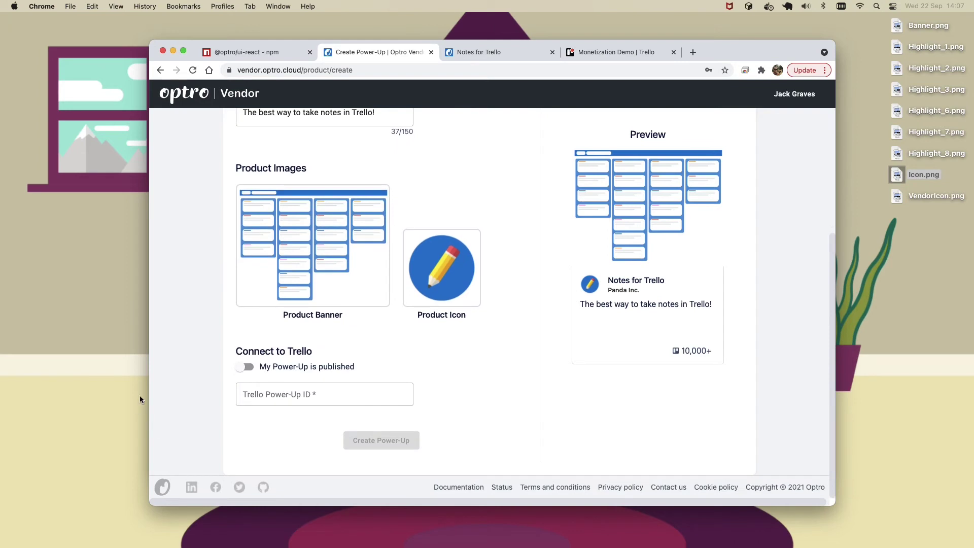
{"action": "left_click", "coordinate": [244, 368]}
{"action": "scroll", "coordinate": [205, 340], "scroll_direction": "down", "scroll_amount": 2}
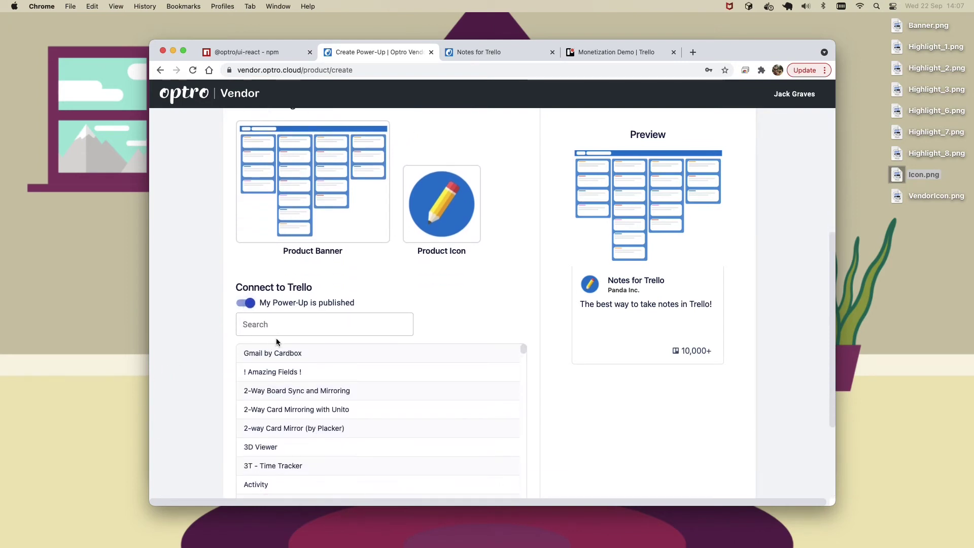
{"action": "scroll", "coordinate": [224, 361], "scroll_direction": "down", "scroll_amount": 4}
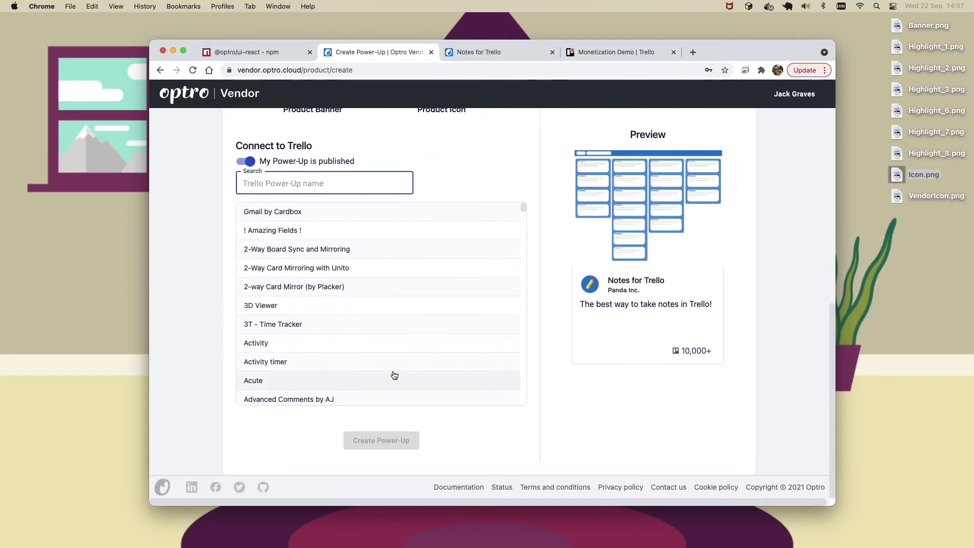
{"action": "left_click_drag", "start_coordinate": [522, 205], "coordinate": [528, 272]}
{"action": "scroll", "coordinate": [485, 305], "scroll_direction": "up", "scroll_amount": 4}
{"action": "left_click", "coordinate": [246, 312]}
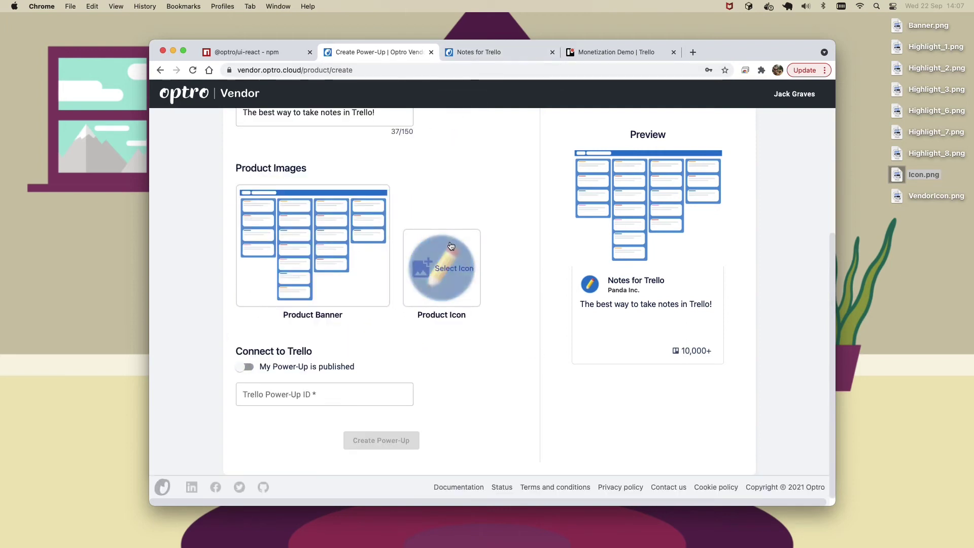
{"action": "left_click", "coordinate": [495, 56]}
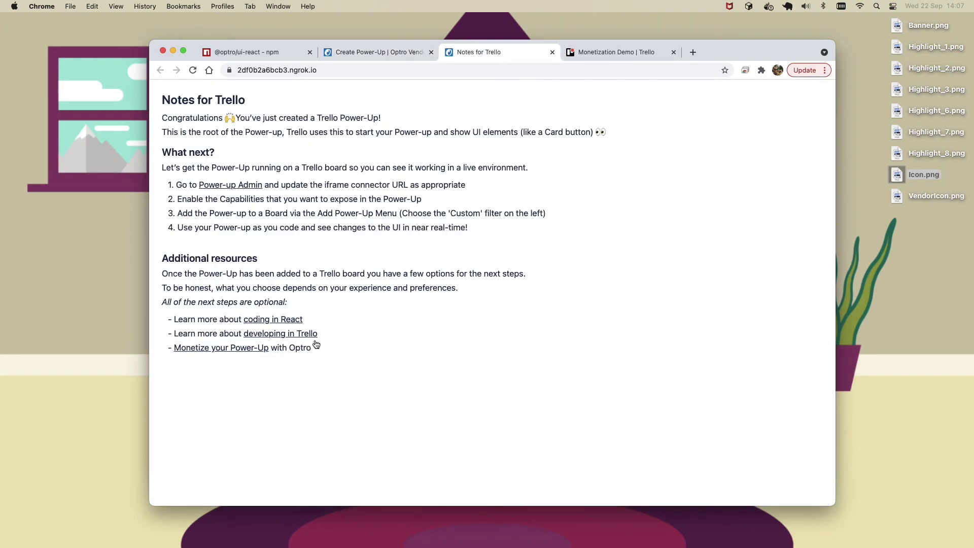
{"action": "left_click", "coordinate": [400, 53]}
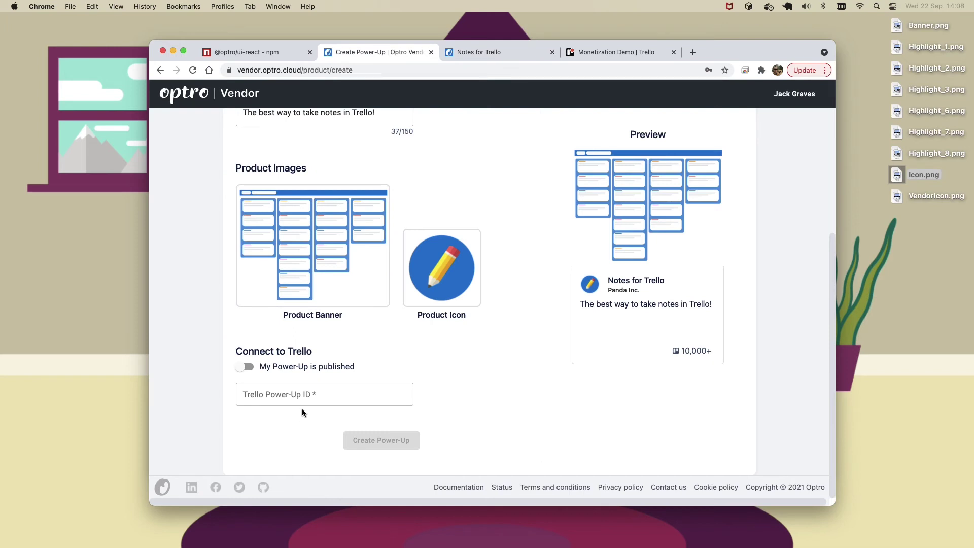
{"action": "left_click", "coordinate": [366, 396]}
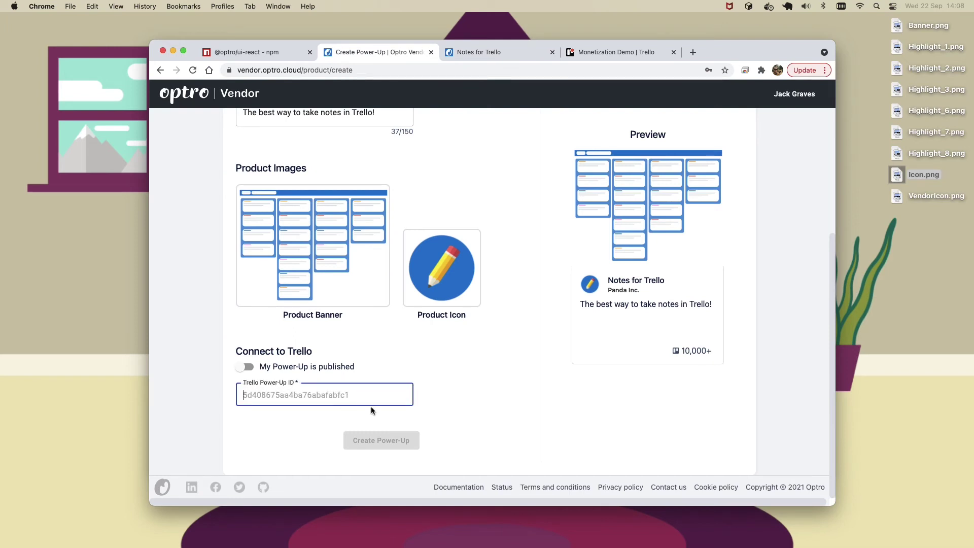
{"action": "left_click", "coordinate": [692, 53]}
{"action": "type", "text": "https:"}
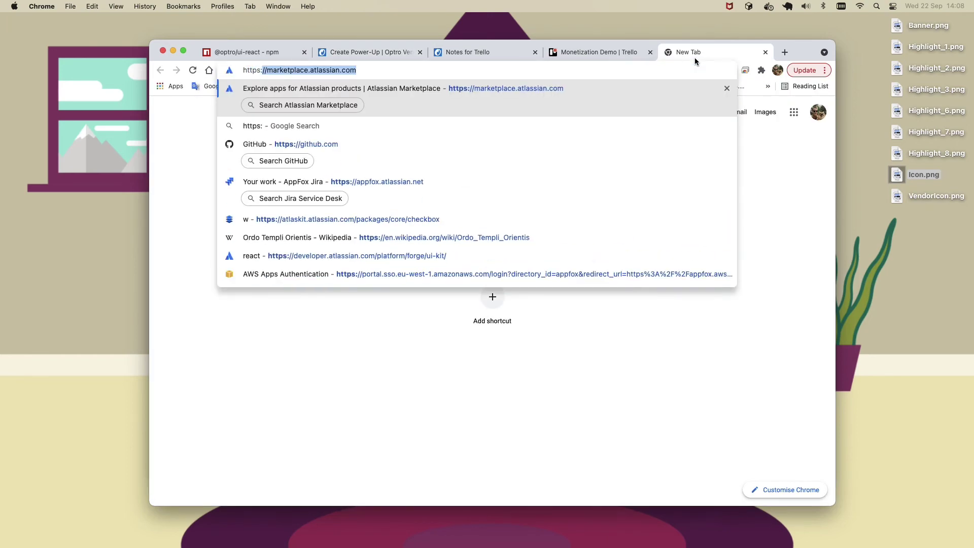
{"action": "type", "text": "//trello.co"}
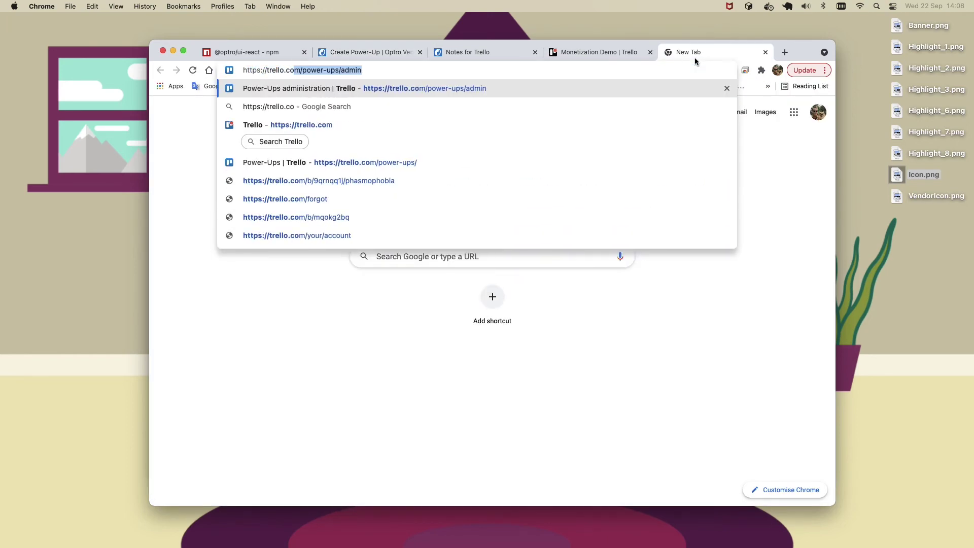
{"action": "type", "text": "m/po"}
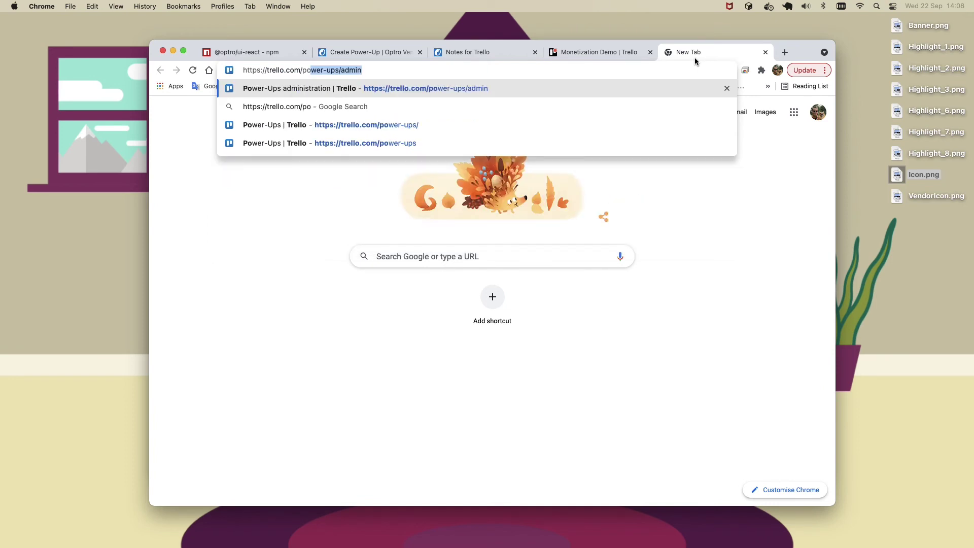
{"action": "key", "text": "Right"}
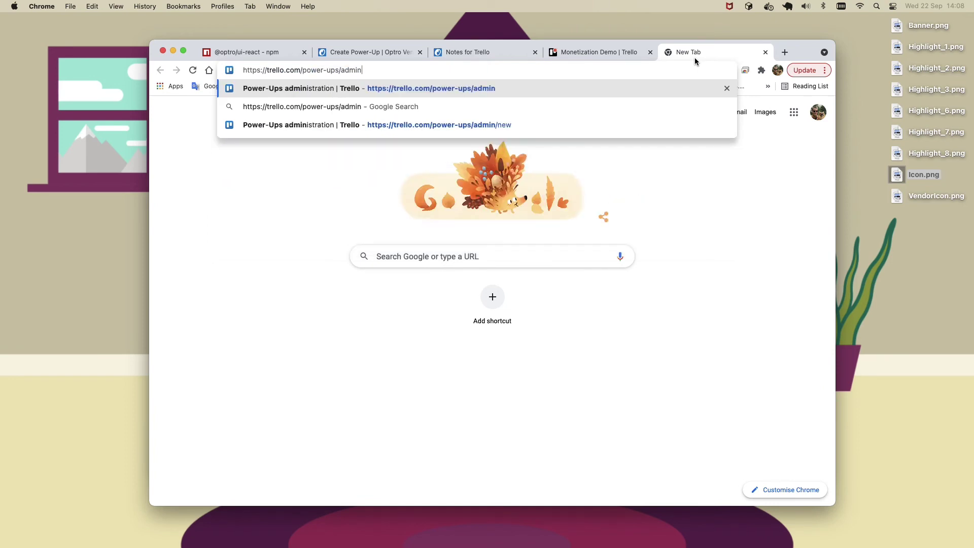
{"action": "key", "text": "Return"}
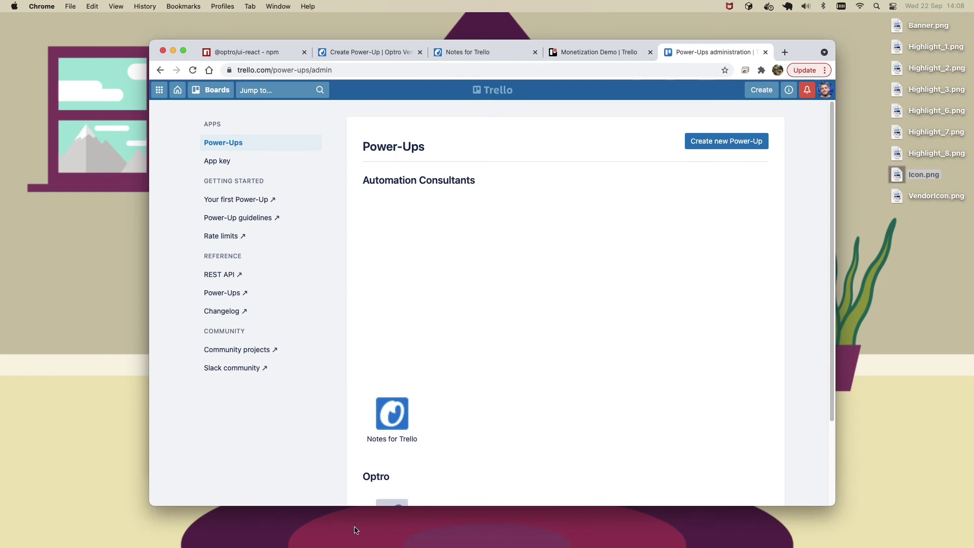
- Copy the ID of Notes for Trello from its Trello admin page address into the Trello Power-Up ID field in the Optro form
{"action": "left_click", "coordinate": [392, 415]}
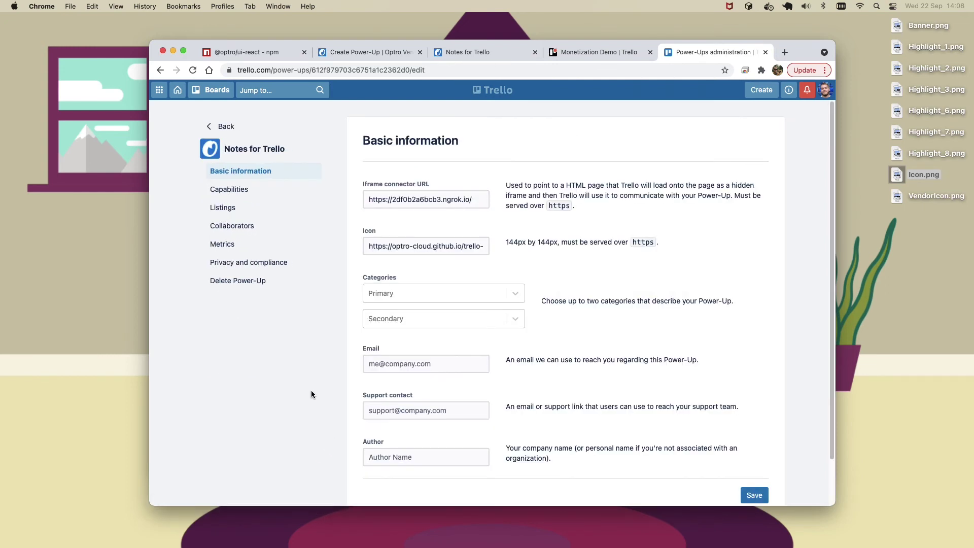
{"action": "double_click", "coordinate": [342, 71]}
{"action": "key", "text": "super+c"}
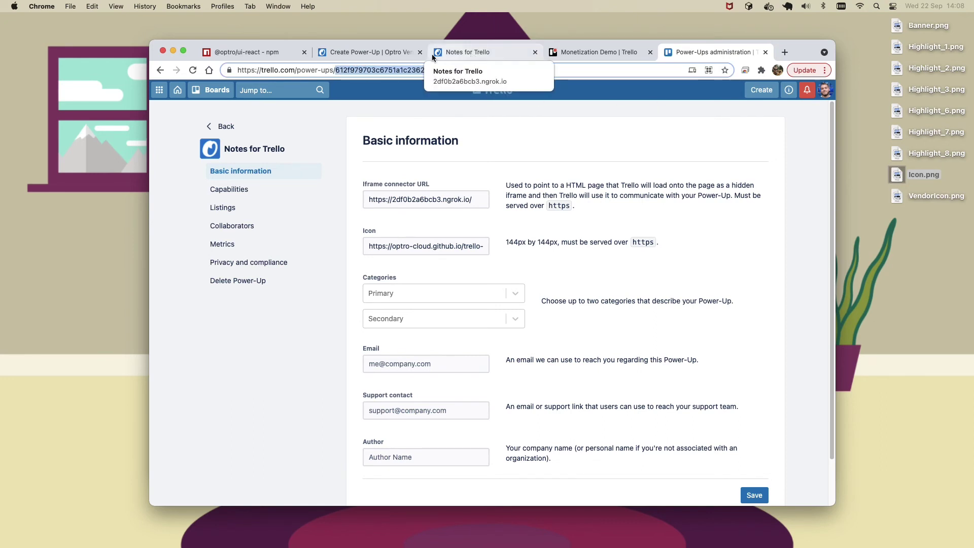
{"action": "left_click", "coordinate": [390, 56]}
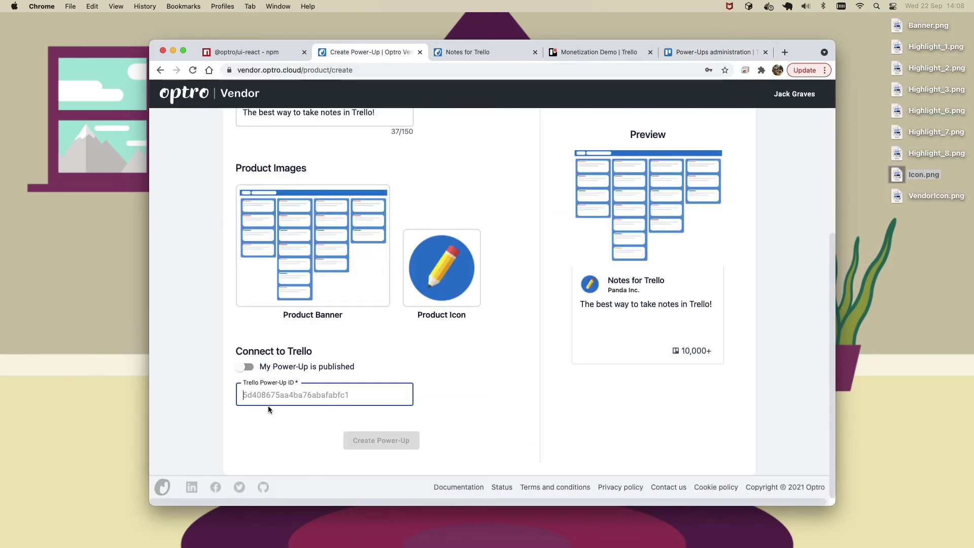
{"action": "key", "text": "super+v"}
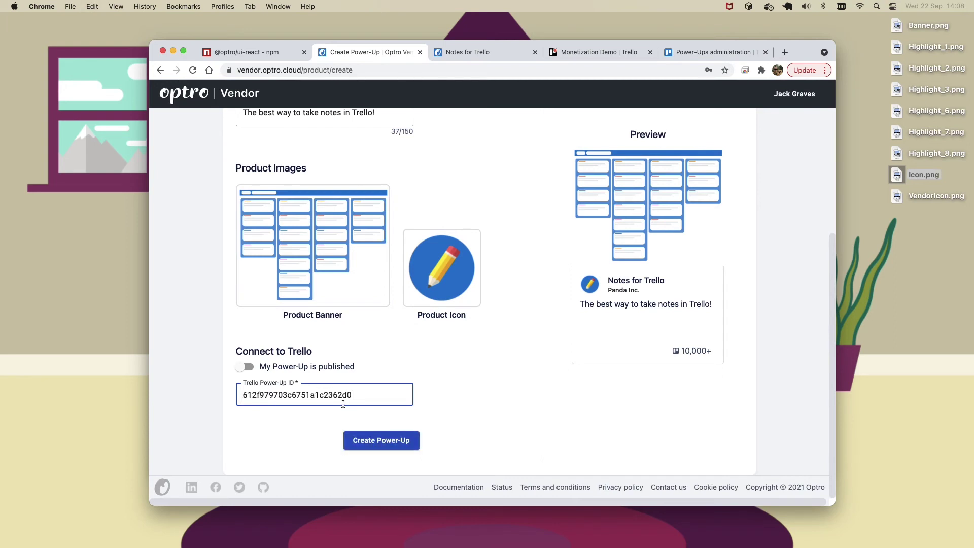
{"action": "left_click", "coordinate": [622, 374]}
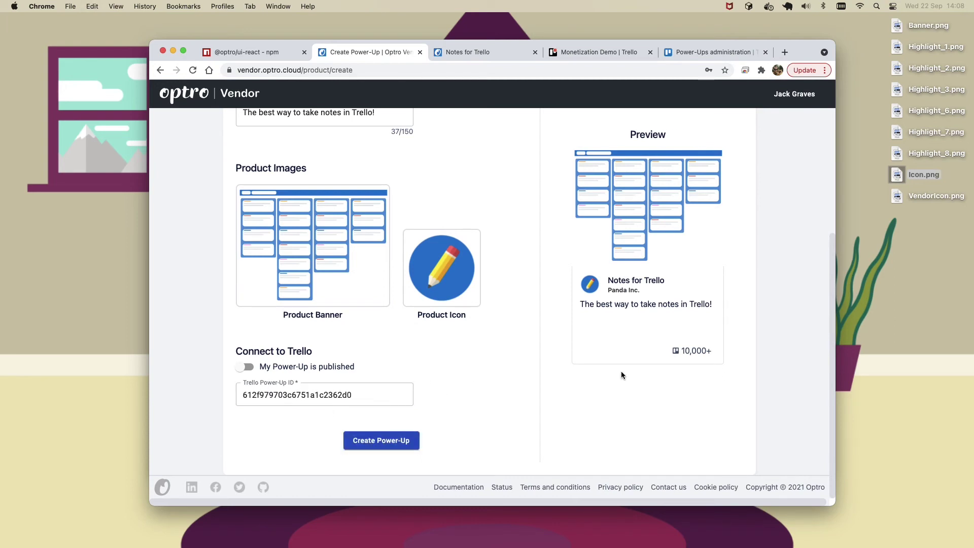
- Review the completed Notes for Trello details and create the Power-Up
{"action": "scroll", "coordinate": [535, 336], "scroll_direction": "up", "scroll_amount": 4}
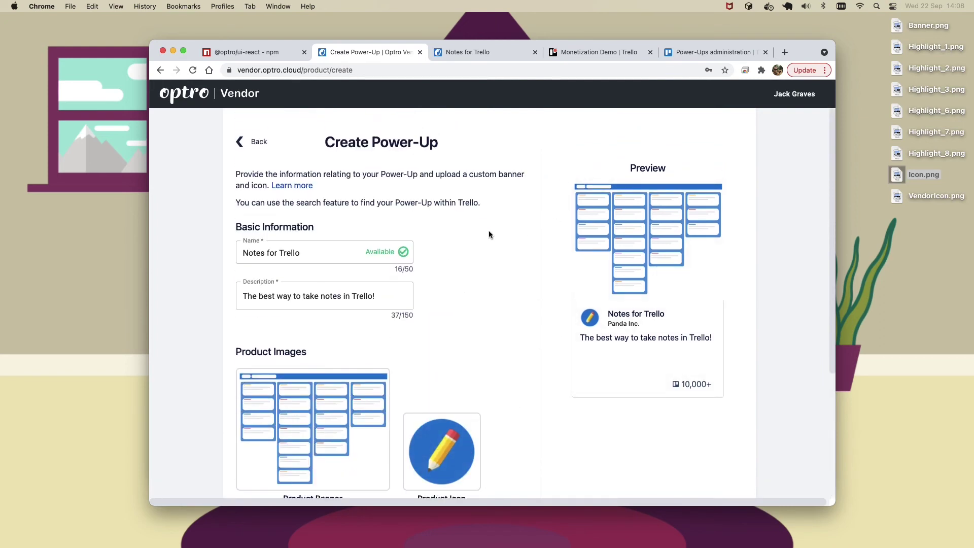
{"action": "scroll", "coordinate": [510, 228], "scroll_direction": "down", "scroll_amount": 4}
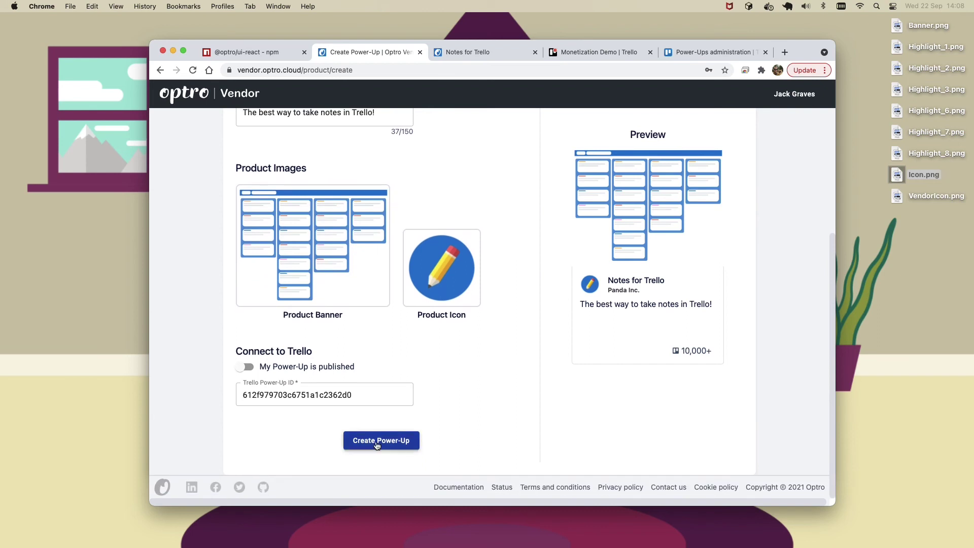
{"action": "left_click", "coordinate": [377, 446]}
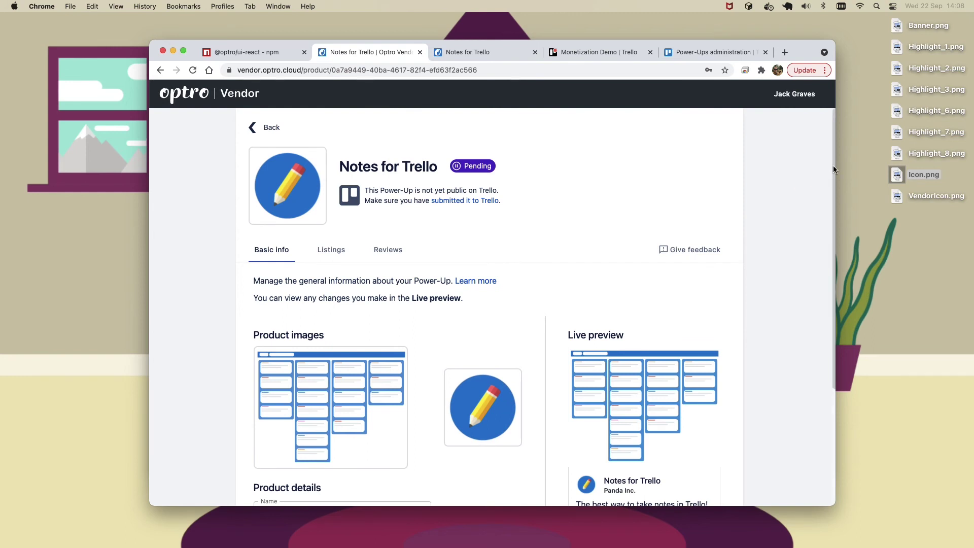
- Reveal the API key of the new Notes for Trello Power-Up and copy it to the clipboard
{"action": "left_click_drag", "start_coordinate": [833, 165], "coordinate": [825, 310]}
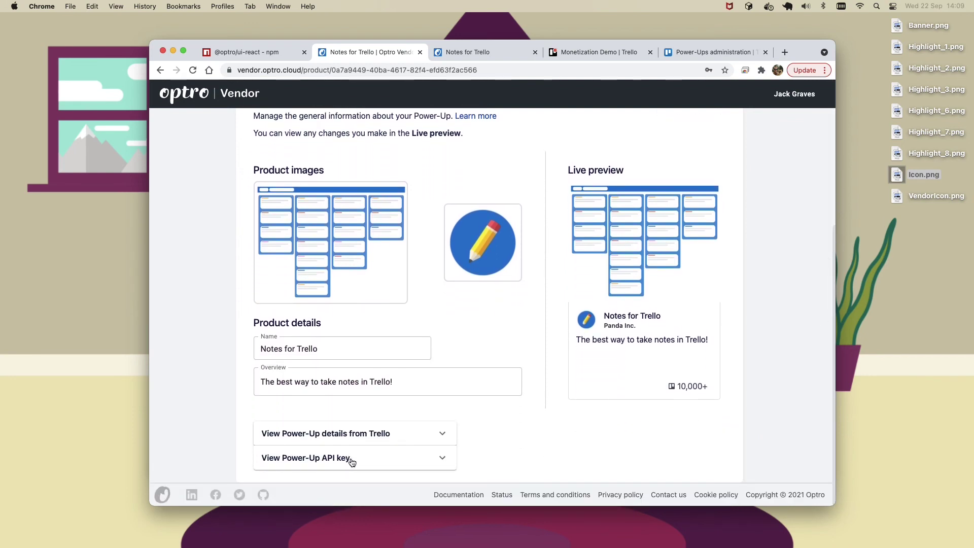
{"action": "left_click", "coordinate": [443, 462]}
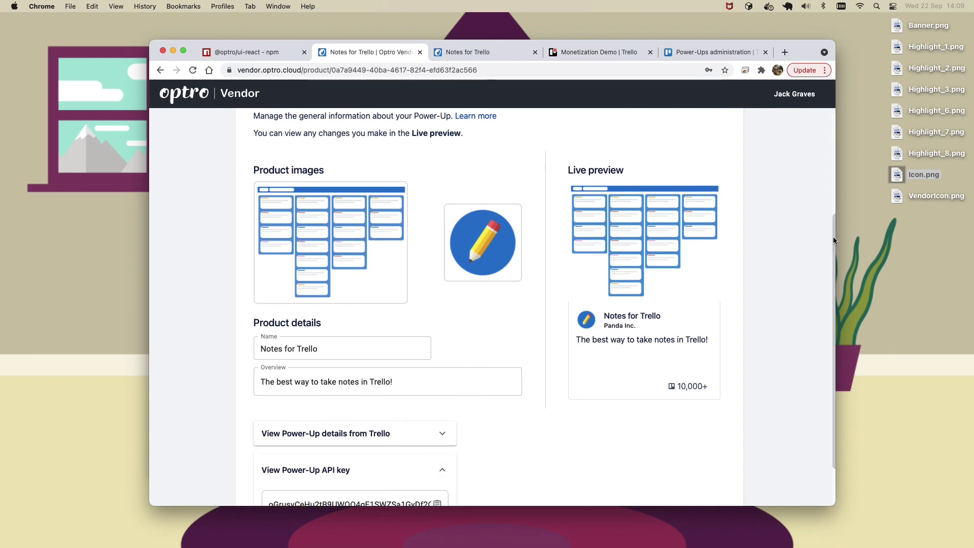
{"action": "scroll", "coordinate": [355, 472], "scroll_direction": "down", "scroll_amount": 2}
{"action": "left_click_drag", "start_coordinate": [389, 445], "coordinate": [443, 450]}
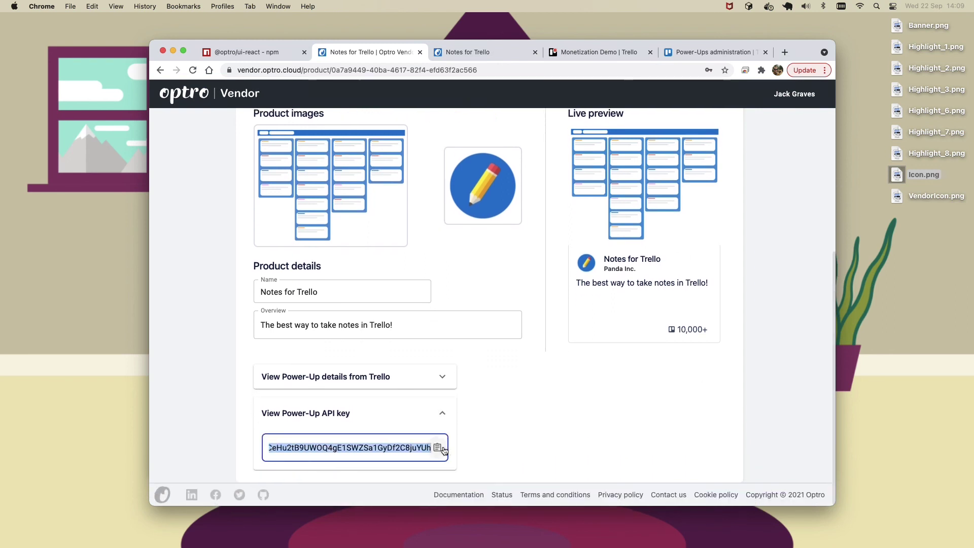
{"action": "left_click", "coordinate": [313, 451]}
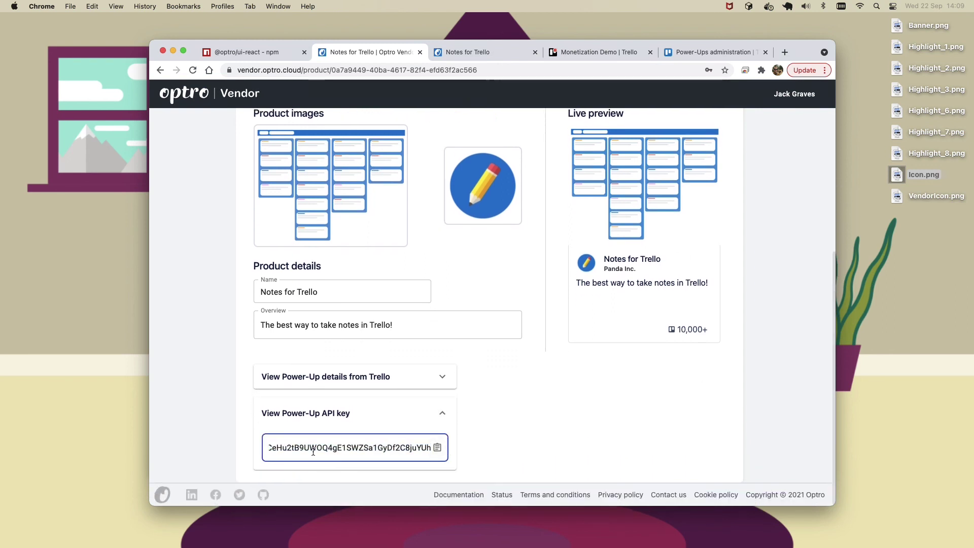
{"action": "left_click", "coordinate": [438, 450]}
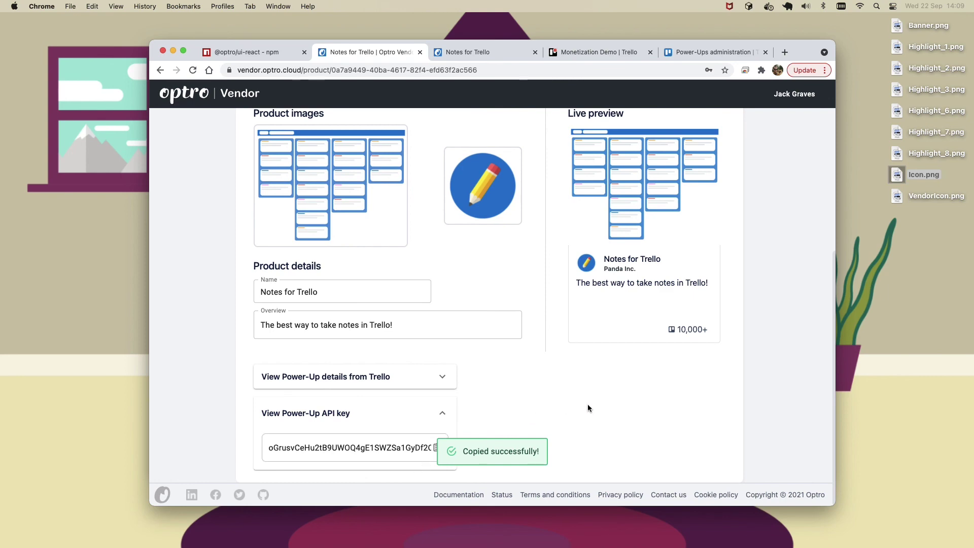
{"action": "scroll", "coordinate": [563, 404], "scroll_direction": "up", "scroll_amount": 5}
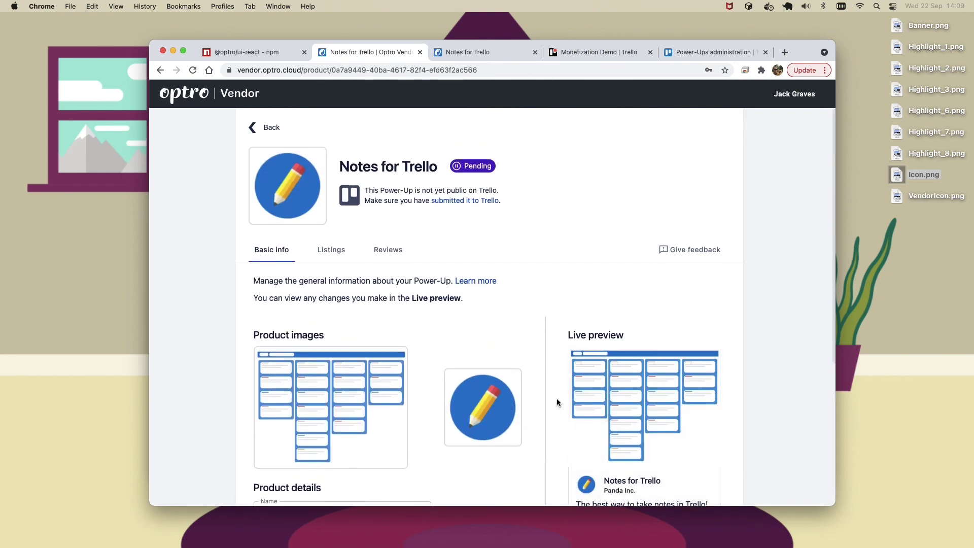